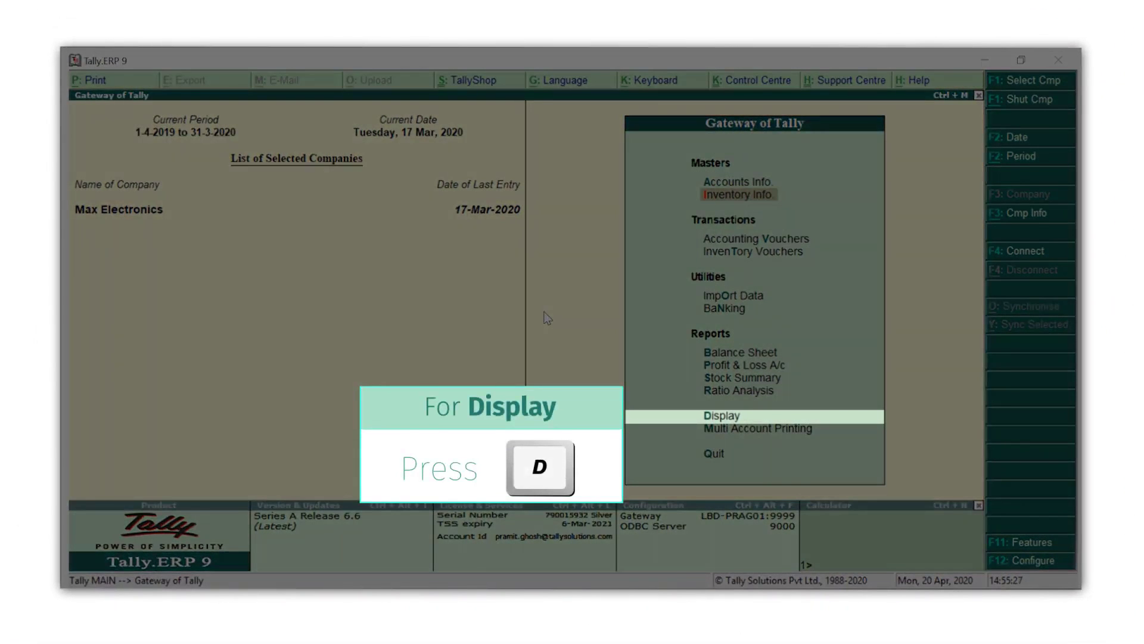
Step: Open the Day Book from Display and set its date to 15 March 2020
key(d)
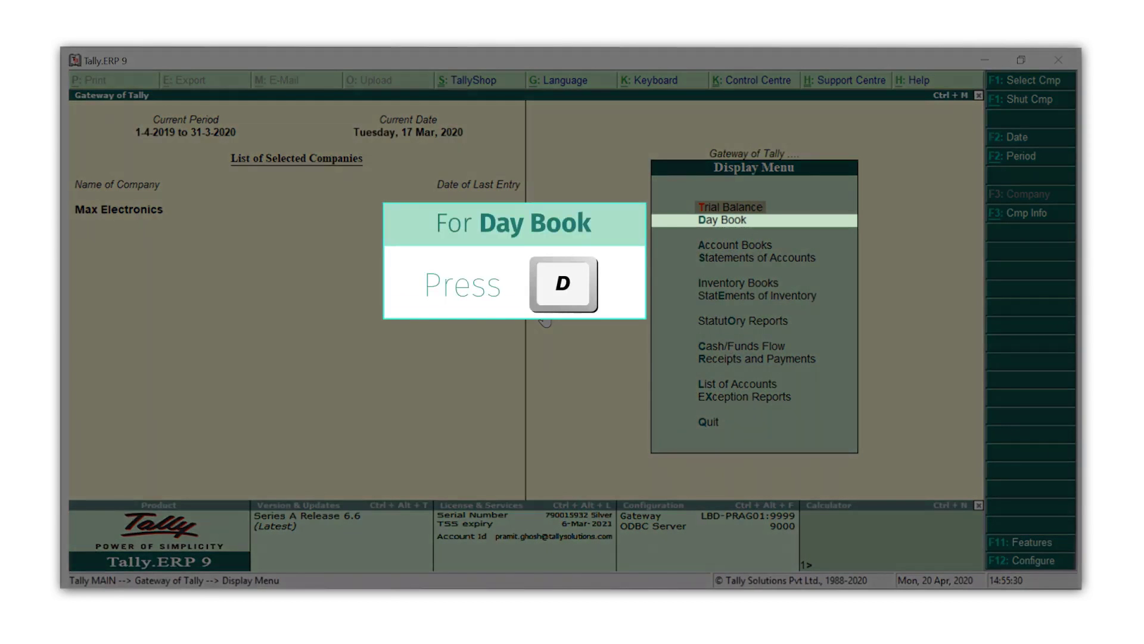
key(d)
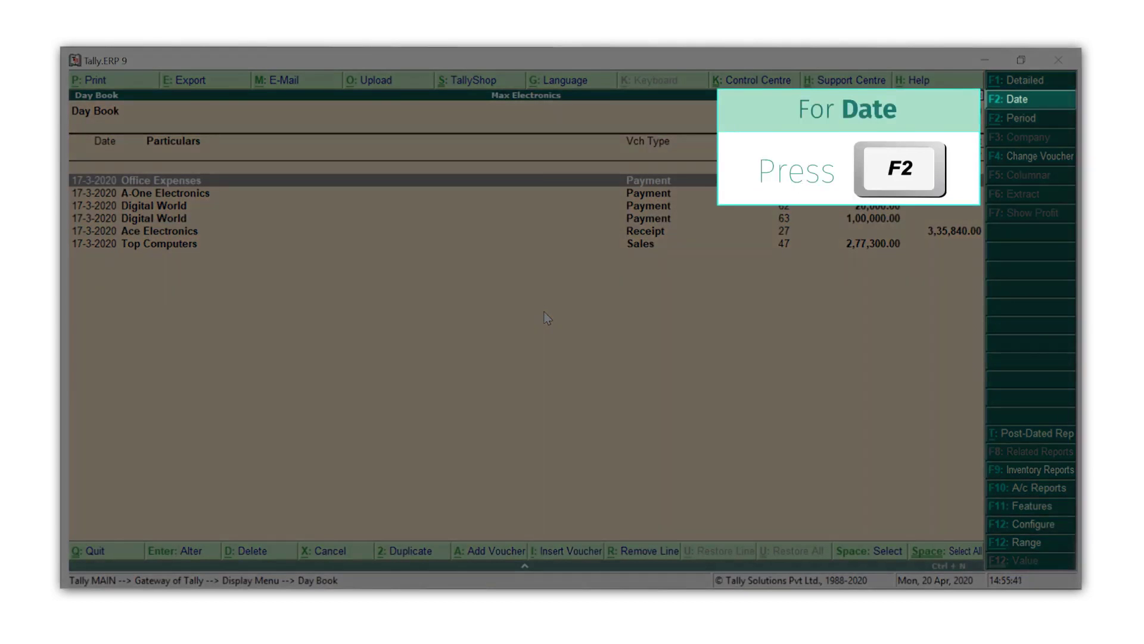
key(F2)
text(1)
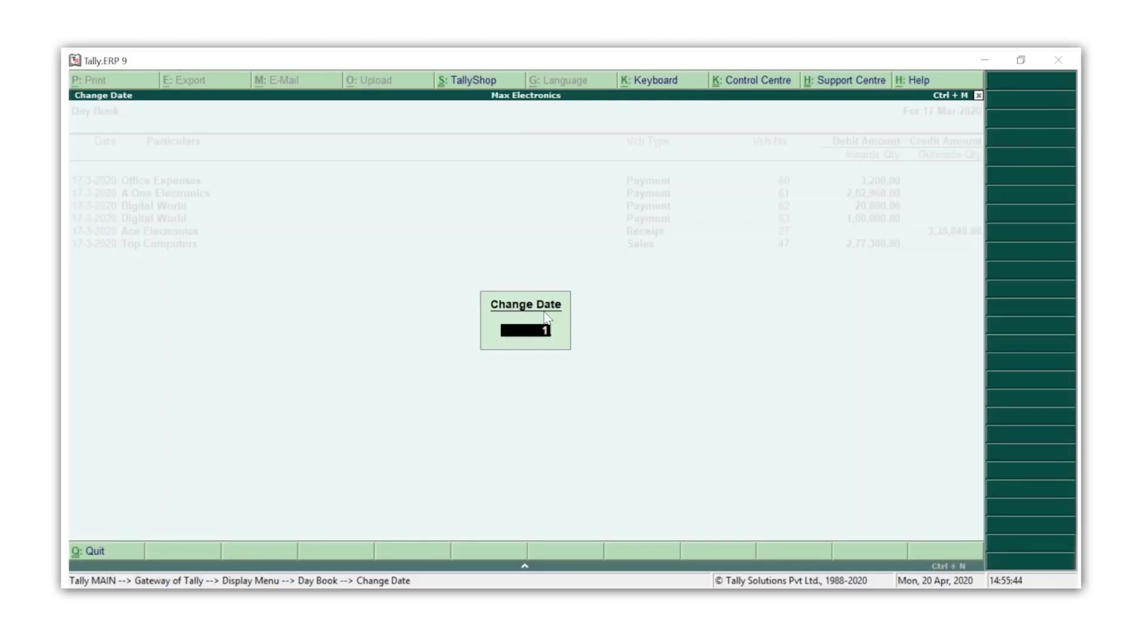
text(5/3/)
key(Return)
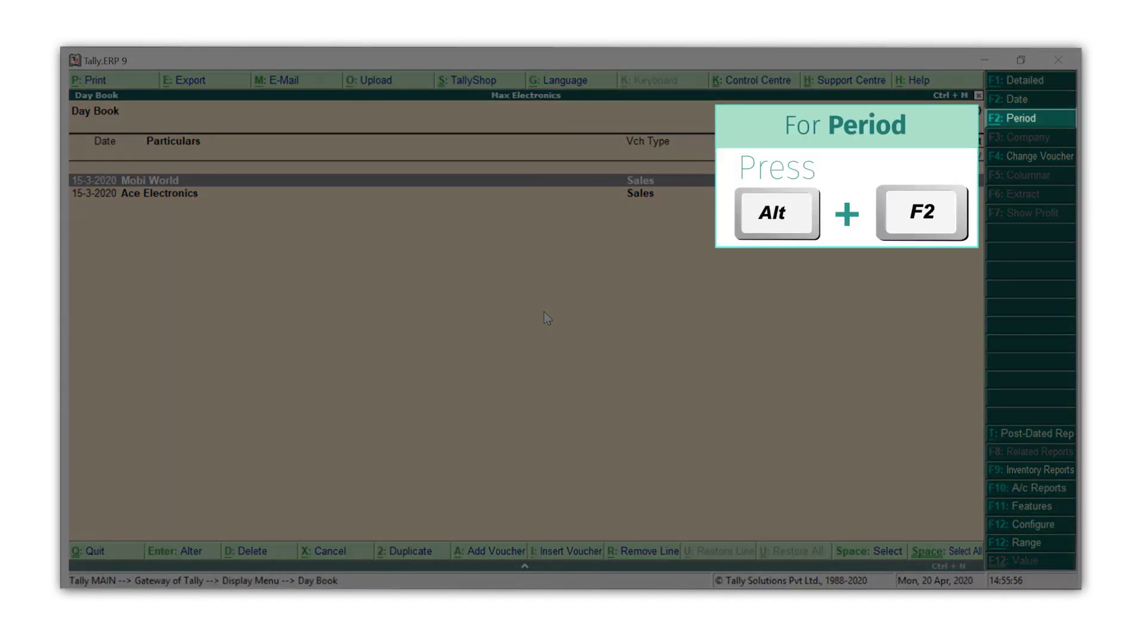
Step: Change the Day Book period to 1-Feb-2020 through 31-Mar-2020
key(alt+F2)
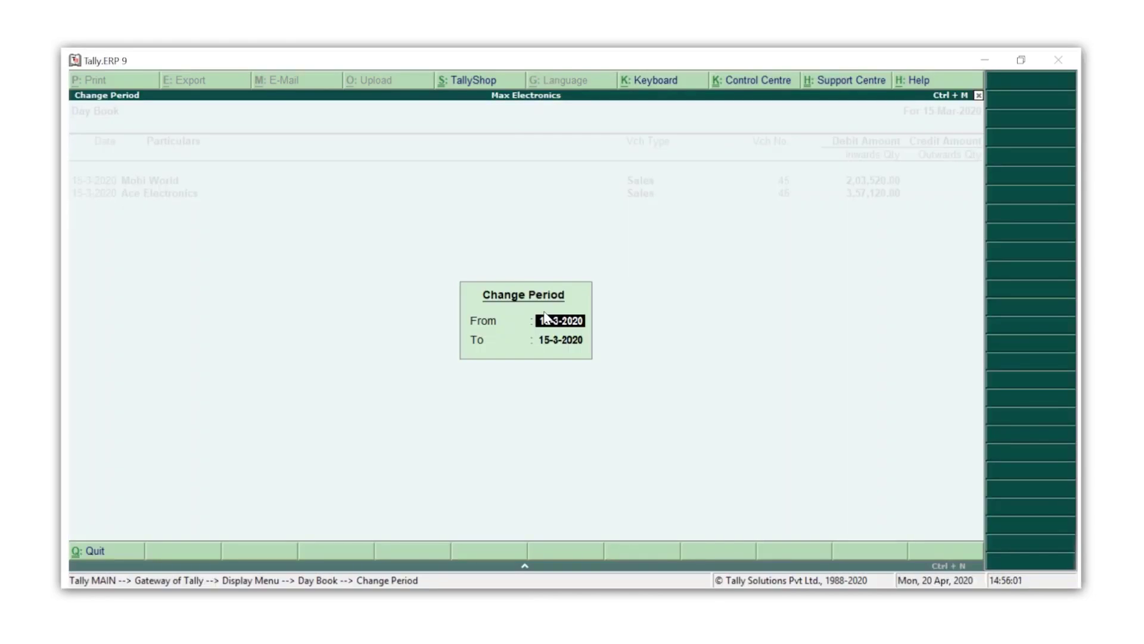
text(1-2)
key(Return)
text(31/)
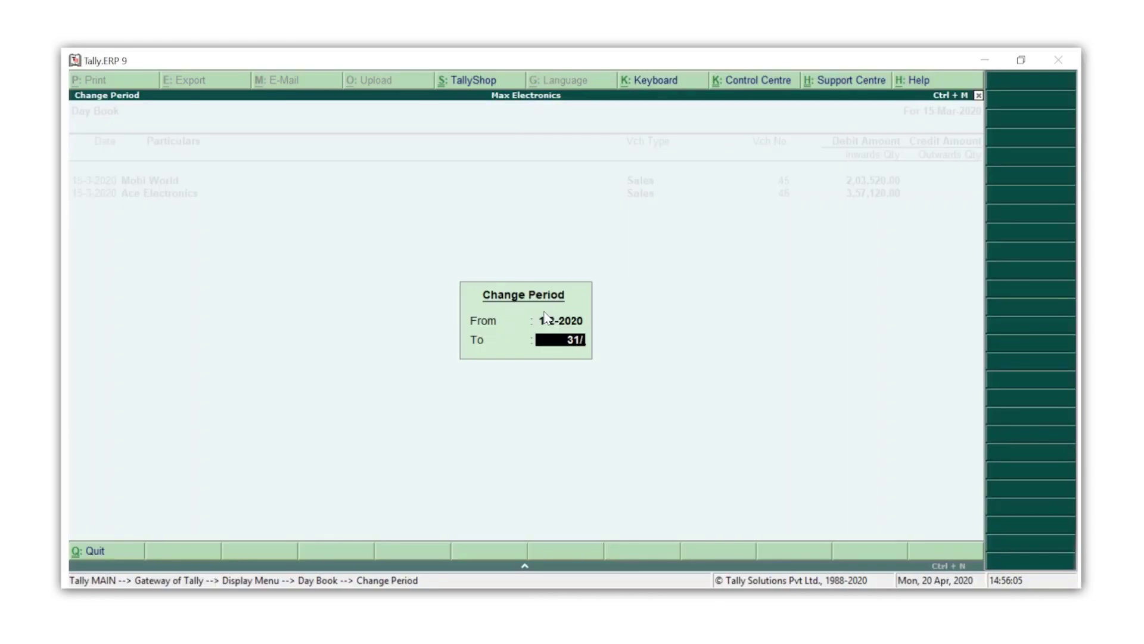
text(3/2020)
key(Return)
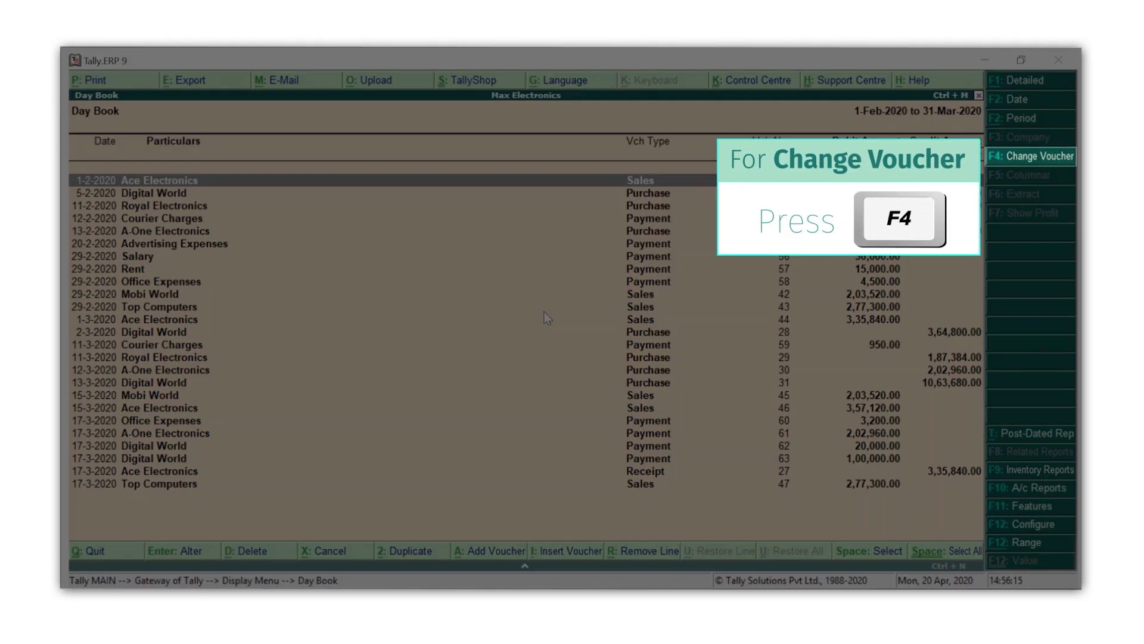
key(F4)
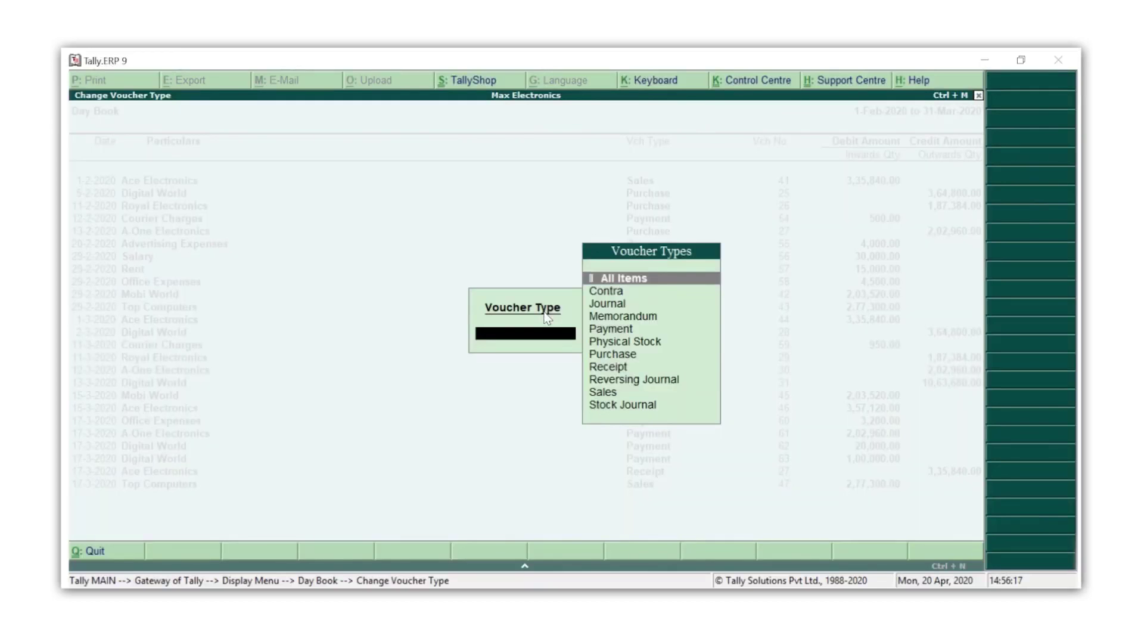
Step: Filter the Day Book to Payment vouchers and switch to the detailed view with ledger lines
key(Down)
key(Down)
key(Down)
key(Down)
key(Return)
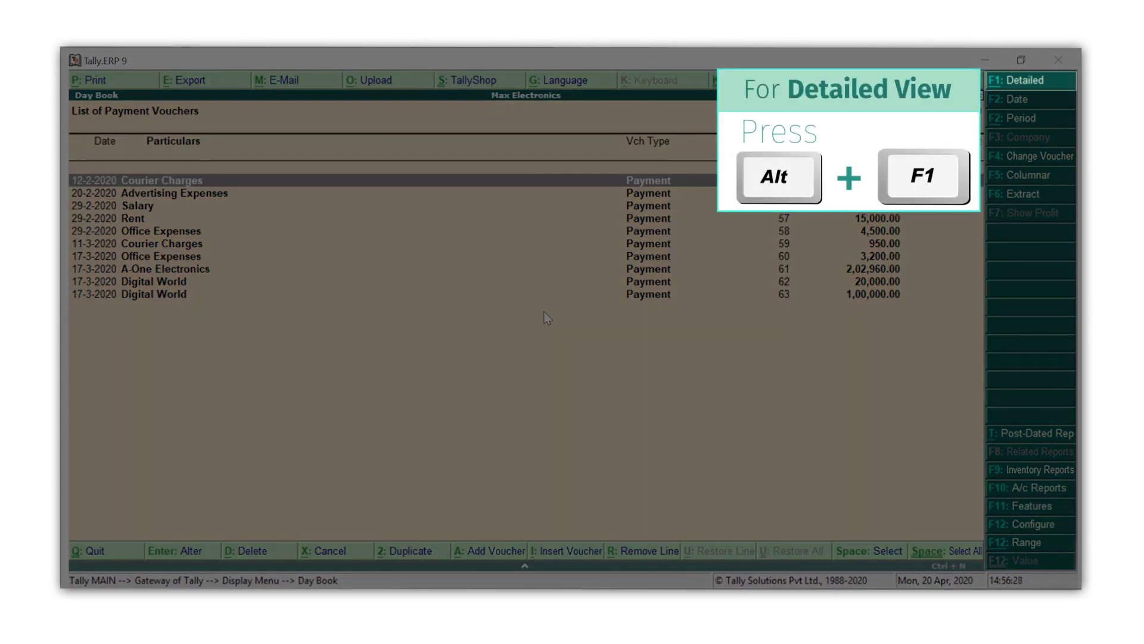
key(alt+F1)
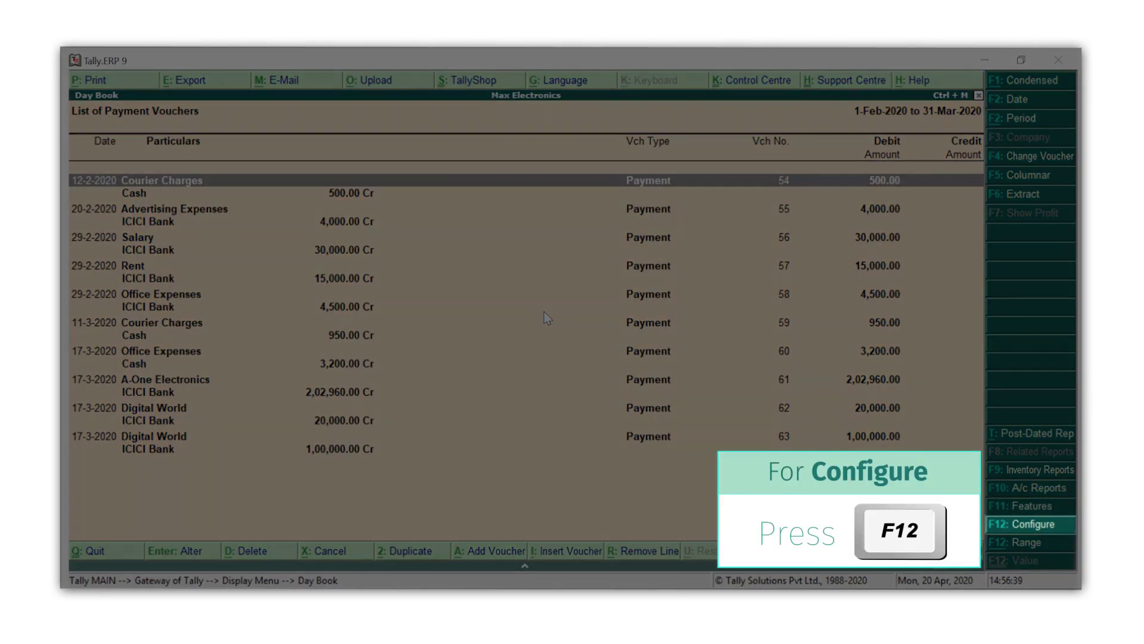
Step: Enable Show Bank Details in F12 configuration, then return the list to condensed view
key(F12)
key(Return)
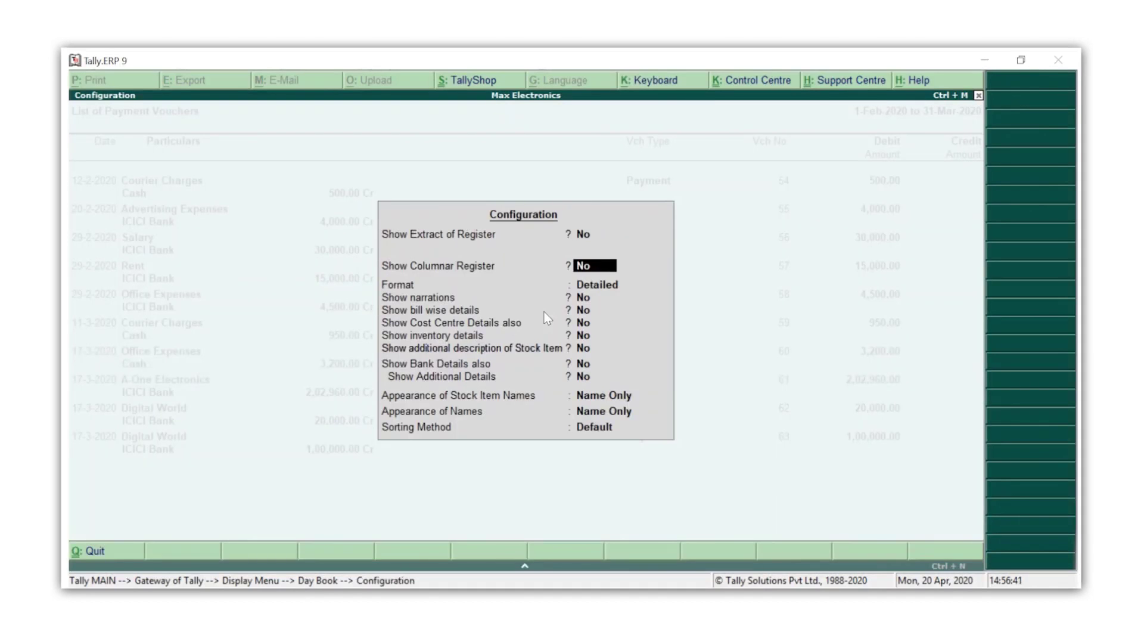
key(Return)
key(Return)
key(Return)
key(Return)
key(Return)
key(Return)
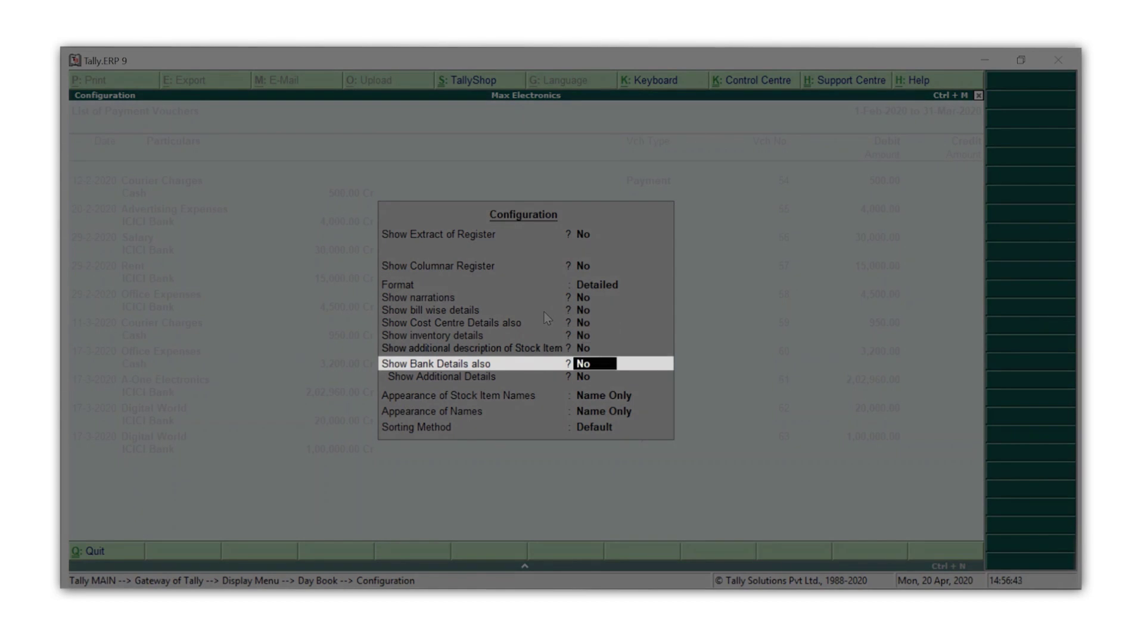
text(Yes)
key(Return)
key(Return)
key(Return)
key(Return)
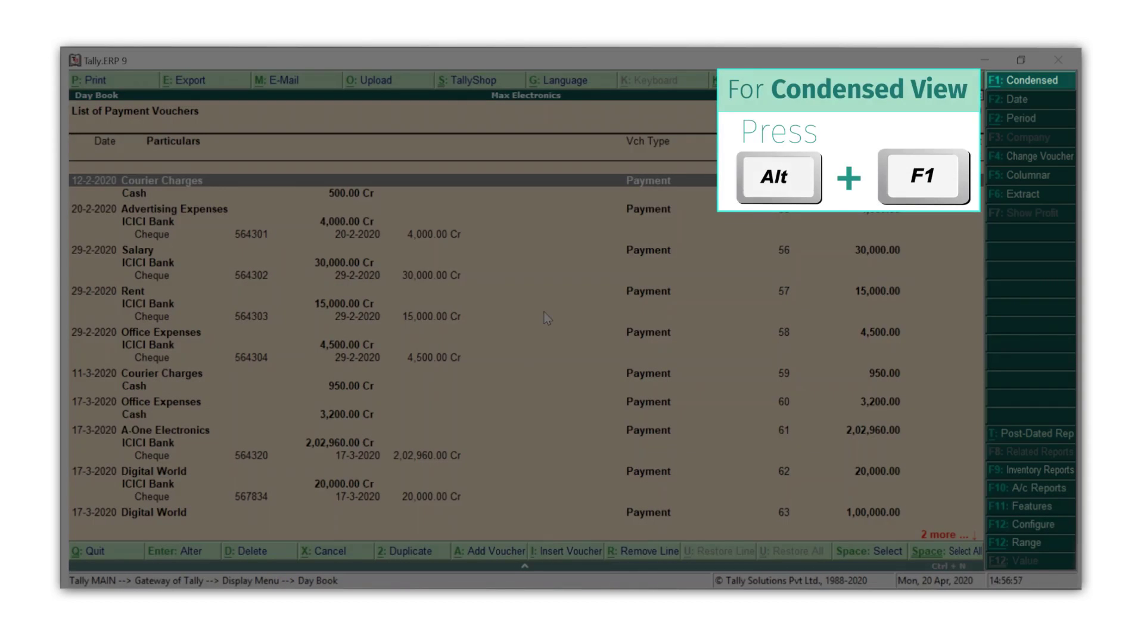
key(alt+F1)
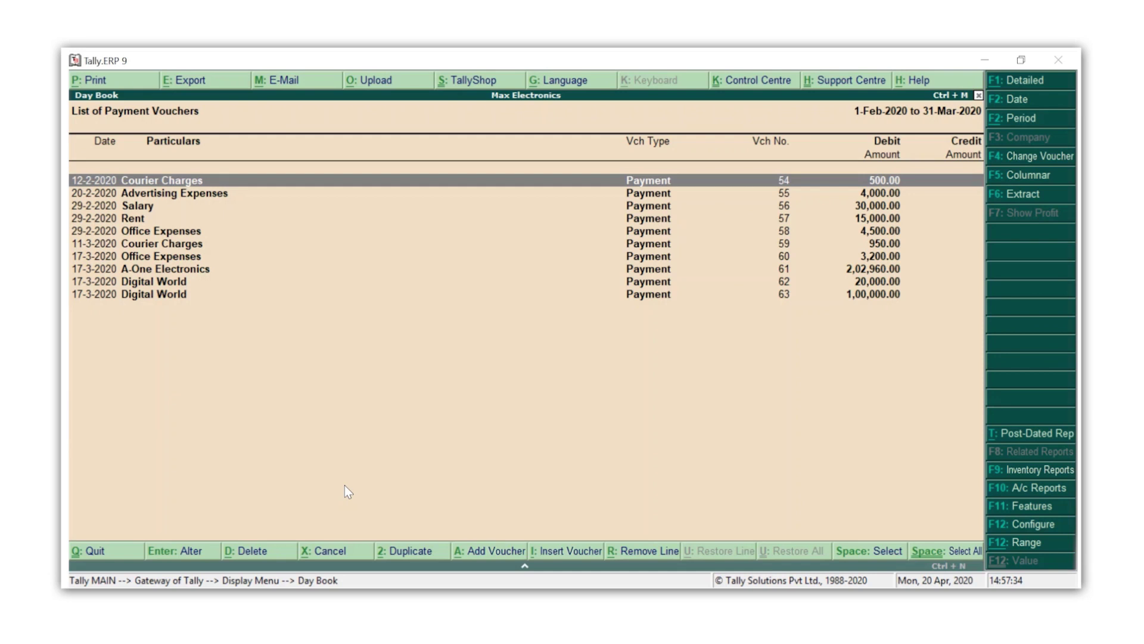
Step: Duplicate the 29-Feb Rent payment as a 15,000 Rent voucher dated 31-Mar-2020 with its own cheque number
key(Down)
key(Down)
key(Down)
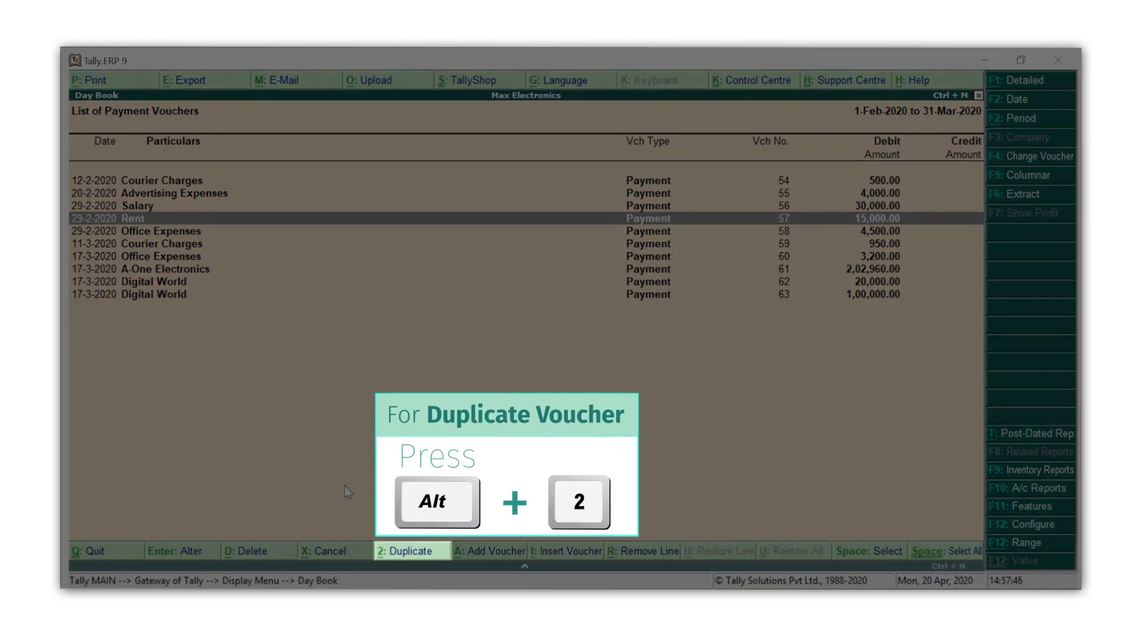
key(alt+2)
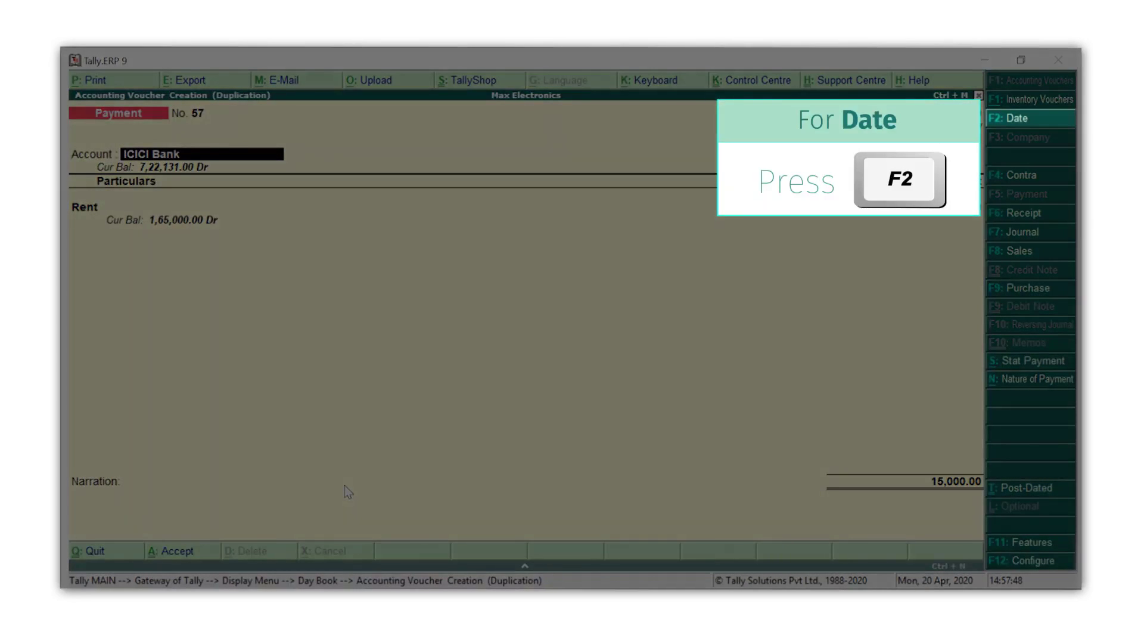
key(F2)
text(31/3/2)
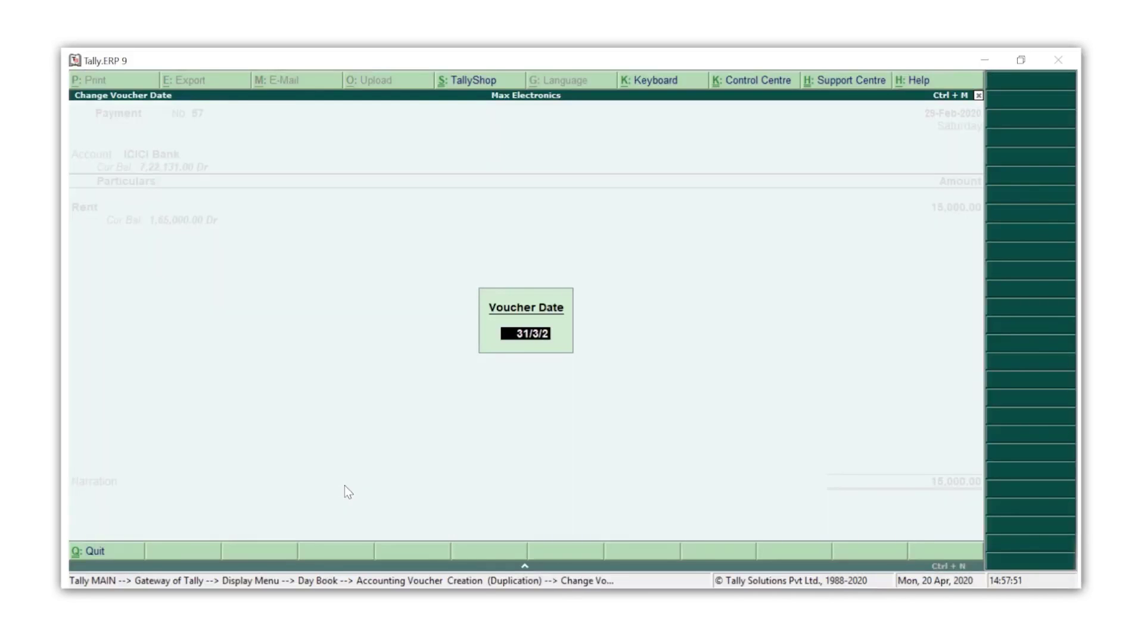
text(020)
key(Return)
key(Return)
key(Return)
key(Return)
key(Return)
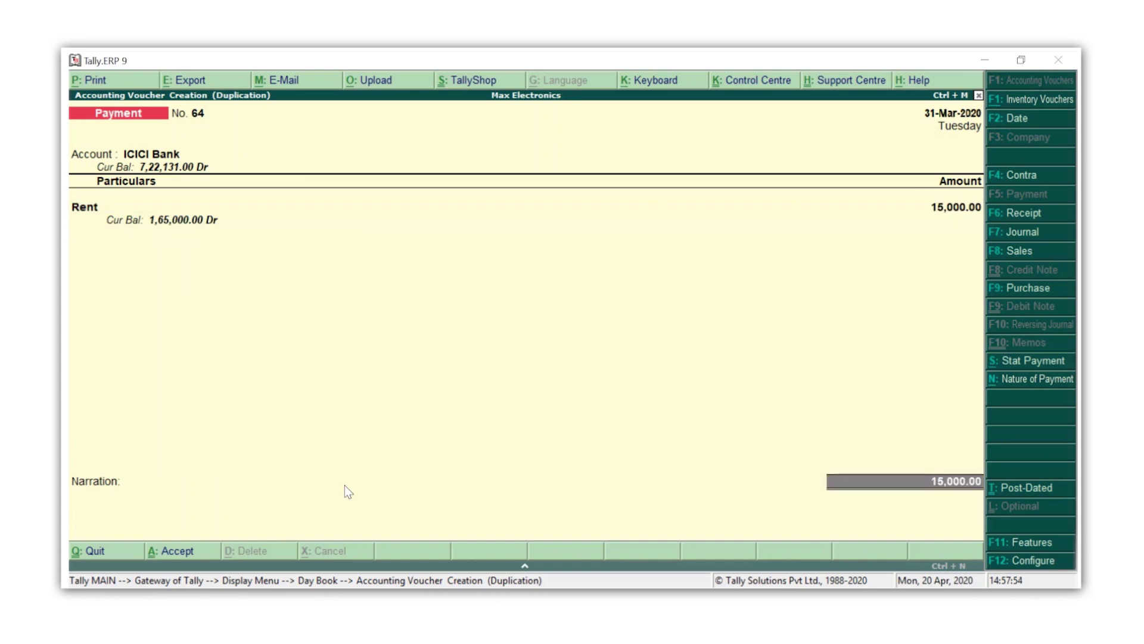
key(Return)
key(Return)
text(56431)
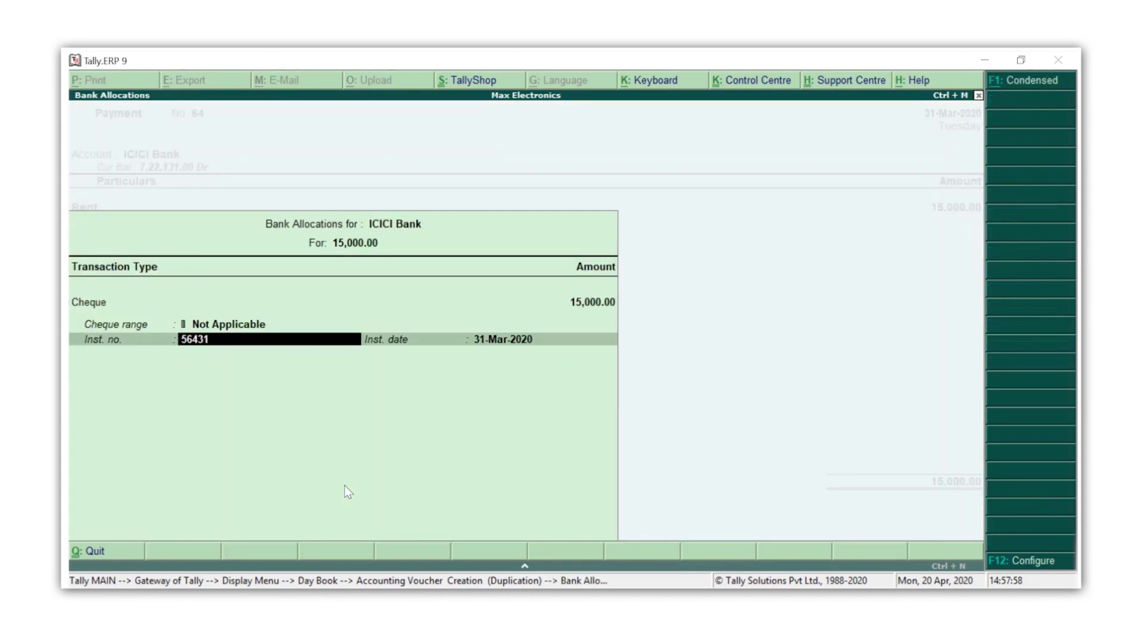
text(2)
key(Return)
key(Return)
key(Return)
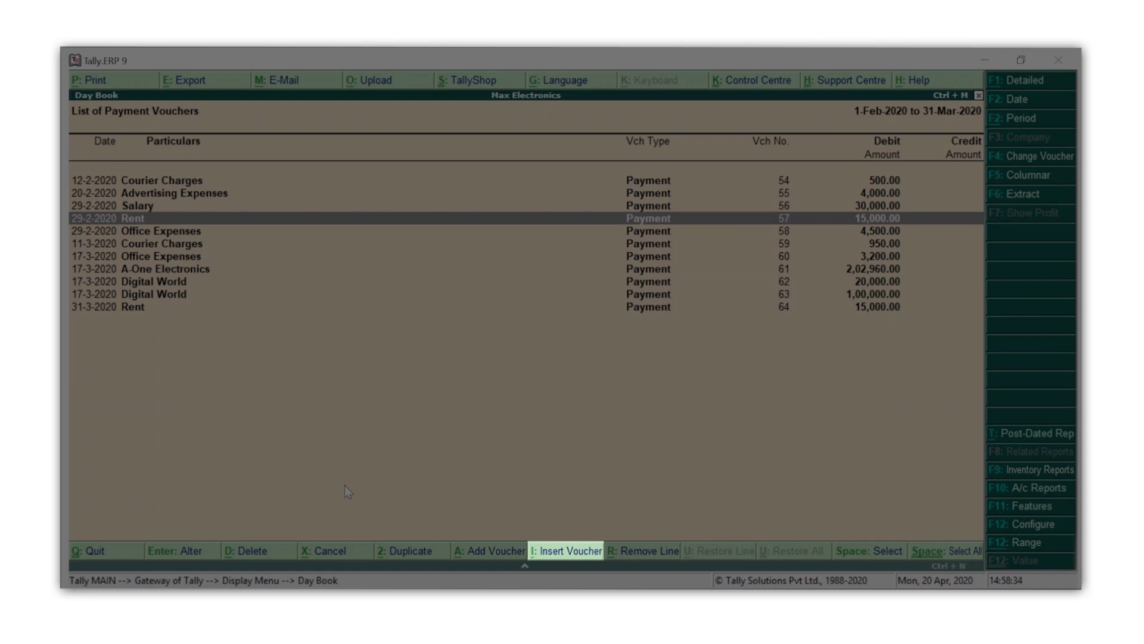
key(Down)
Step: Add a 3,500 Repairs and Maintenance Charges payment from ICICI Bank dated 17-Mar-2020 with a cheque number
key(Down)
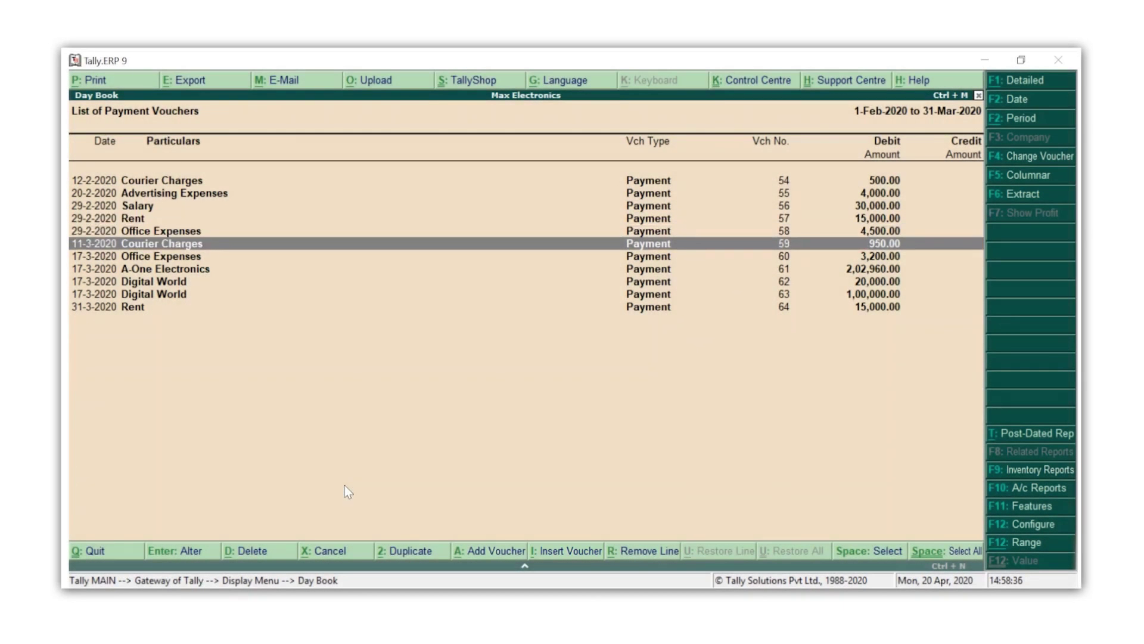
key(Down)
key(Down)
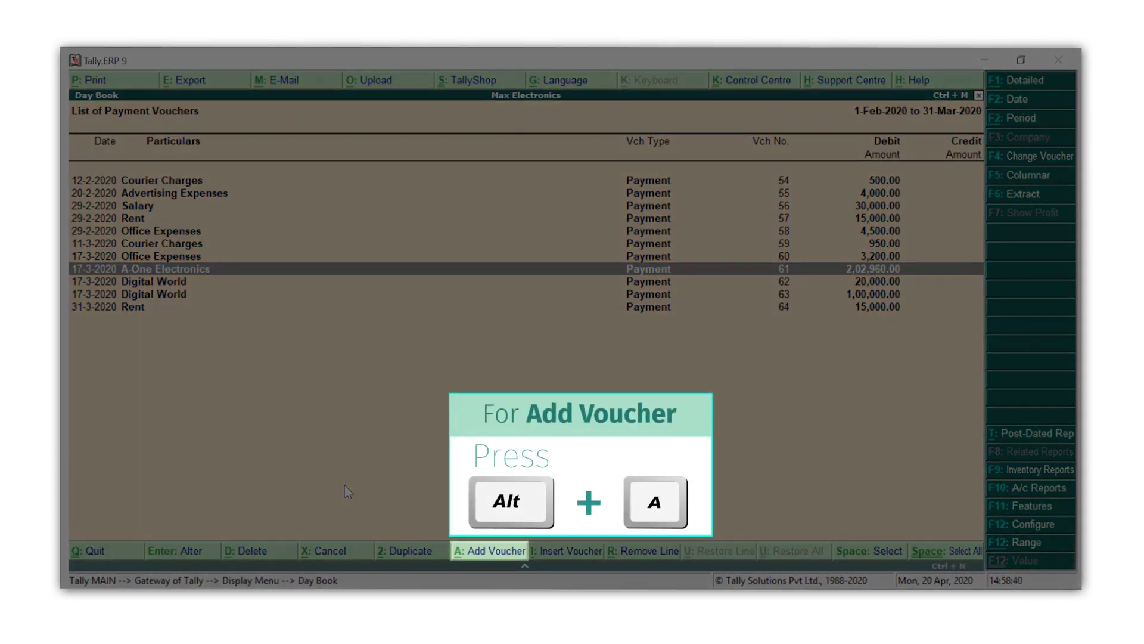
key(alt+a)
text(I)
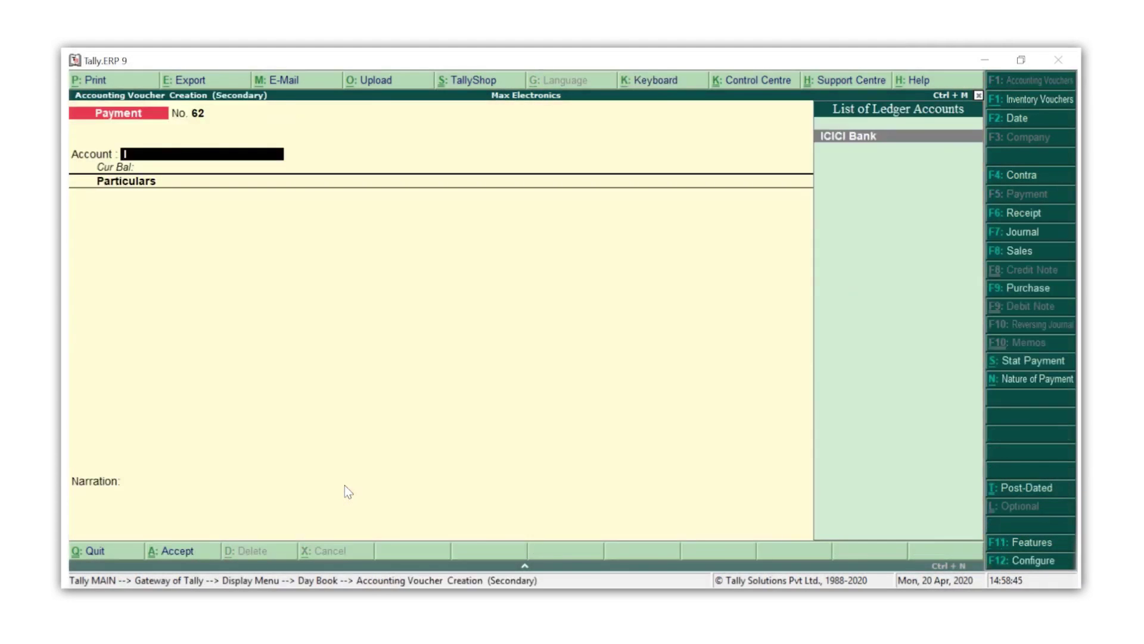
key(Return)
text(Rep)
key(Return)
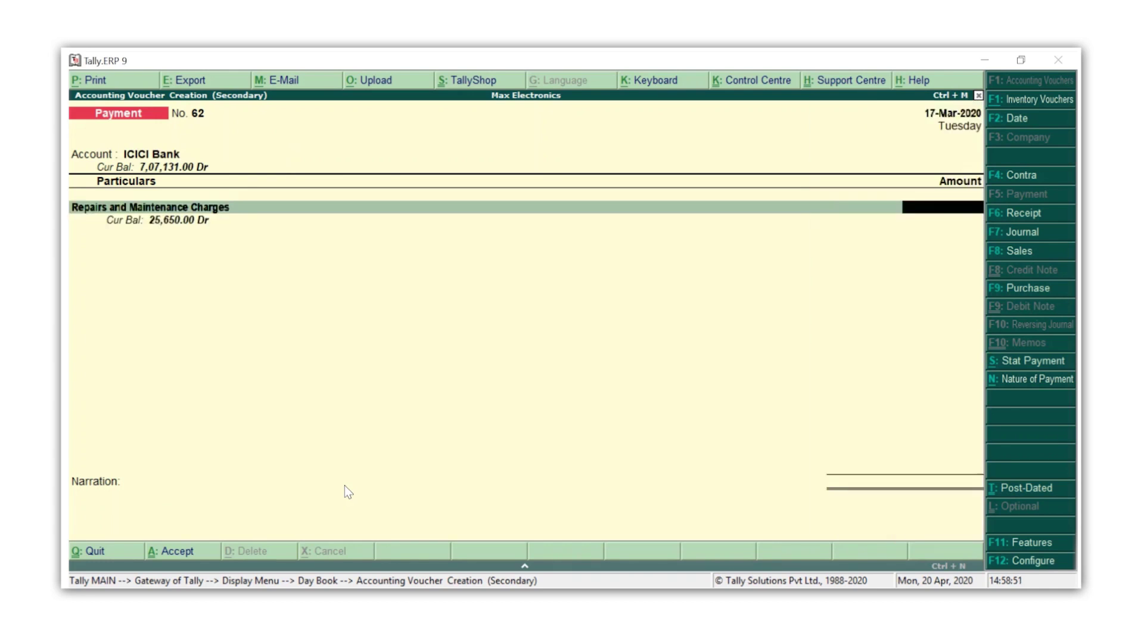
text(3500)
key(Return)
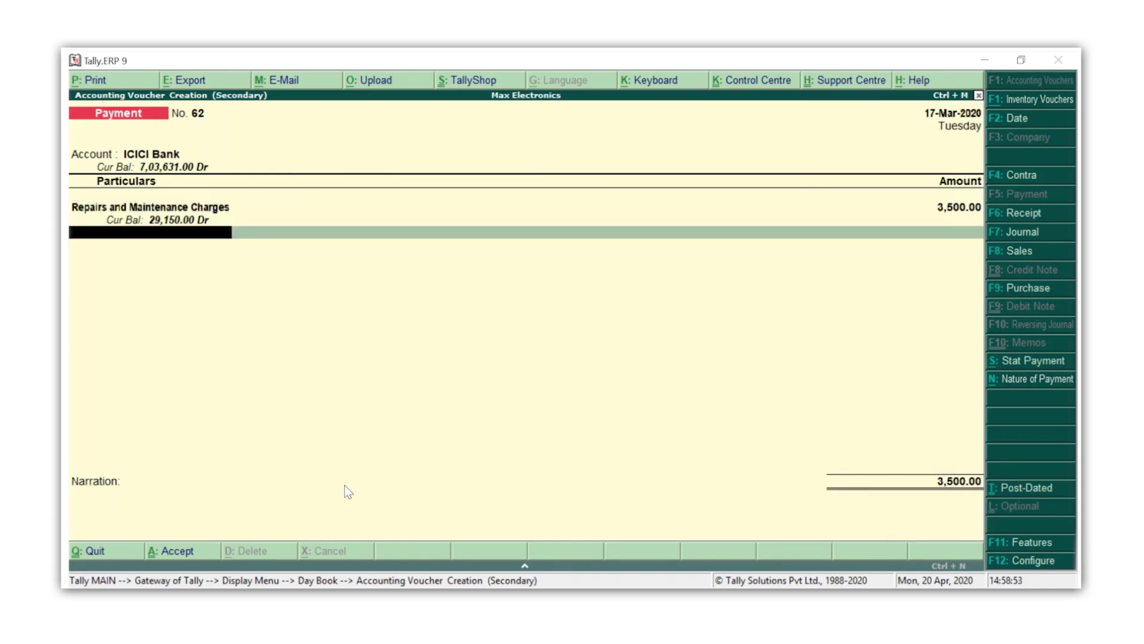
key(Return)
key(Return)
key(Return)
text(5643)
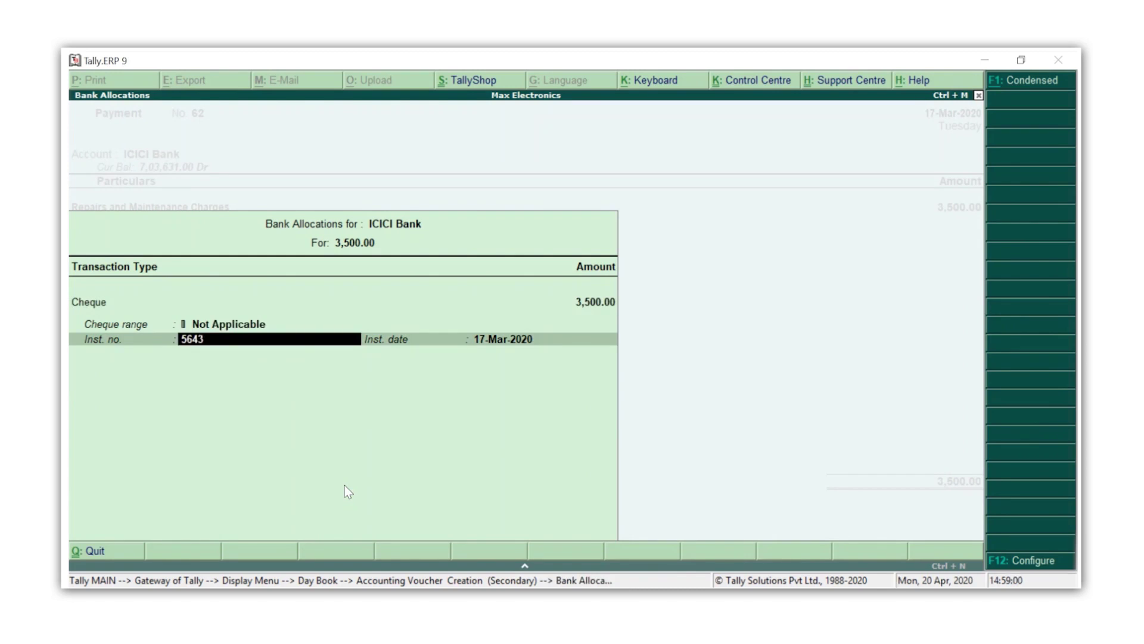
text(16)
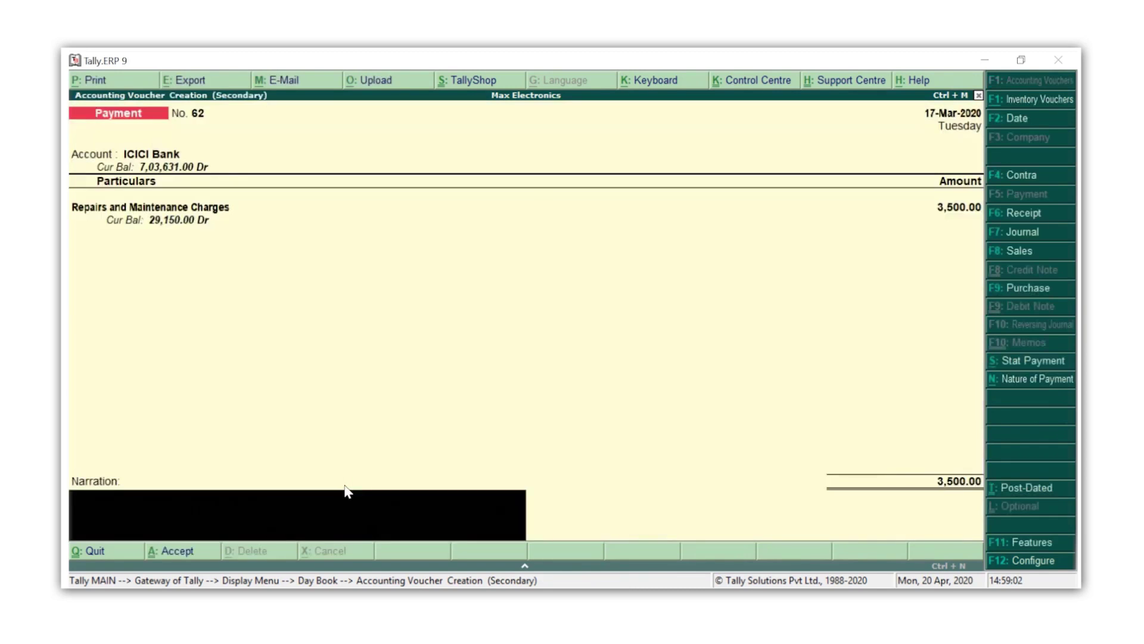
key(Return)
key(Return)
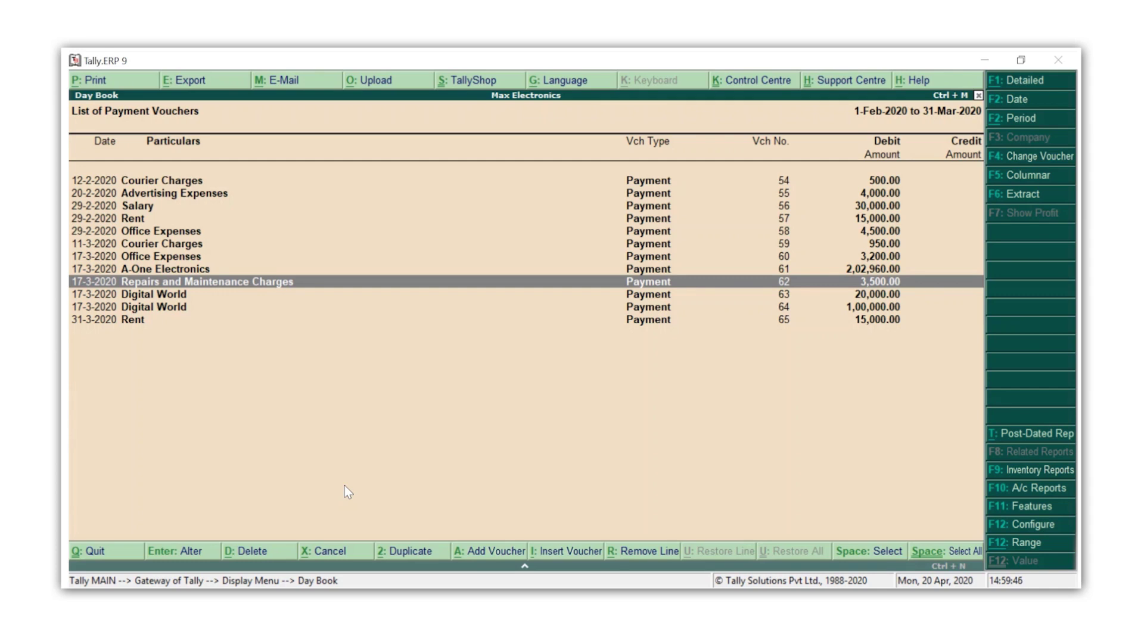
key(Up)
key(Up)
key(Up)
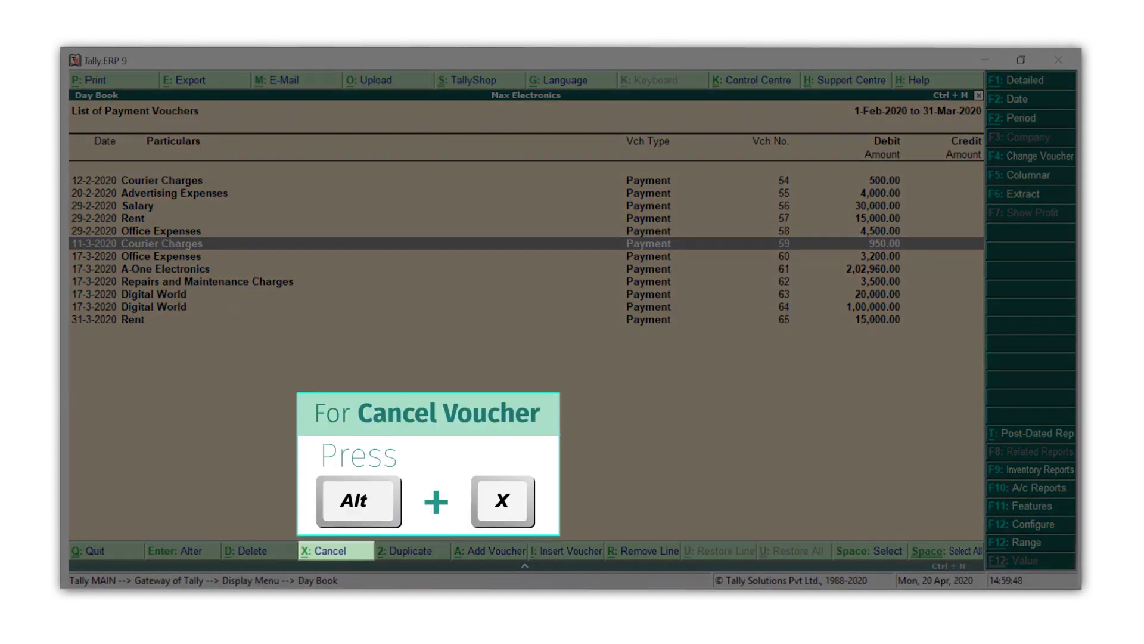
Step: Cancel voucher 59, the 11-Mar-2020 Courier Charges payment of 950, via Alt+X
key(alt+x)
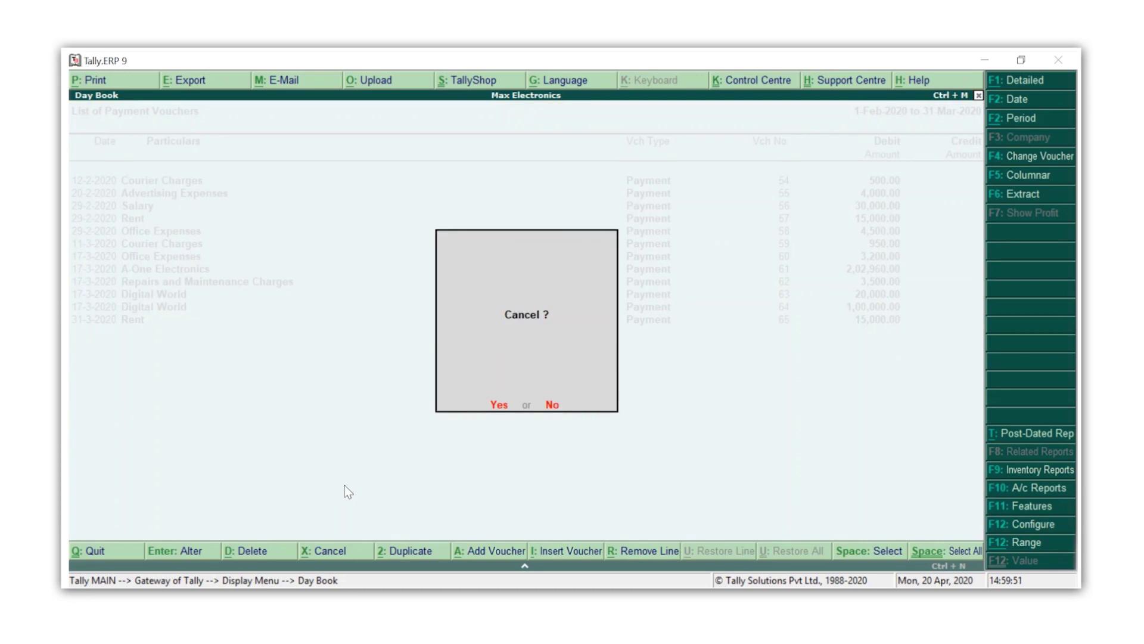
key(y)
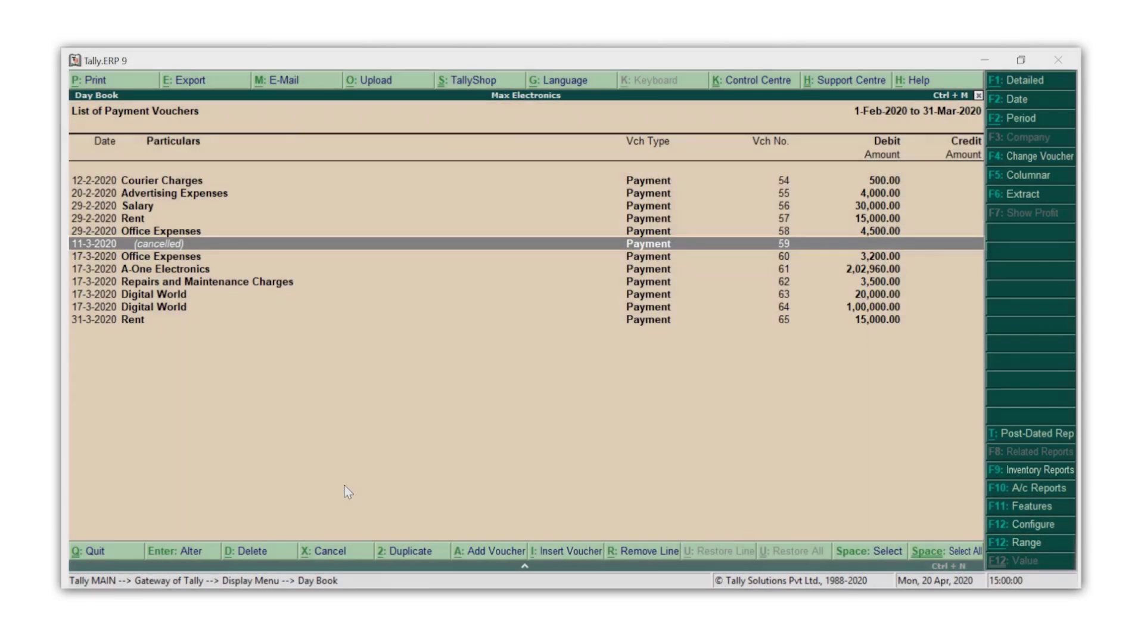